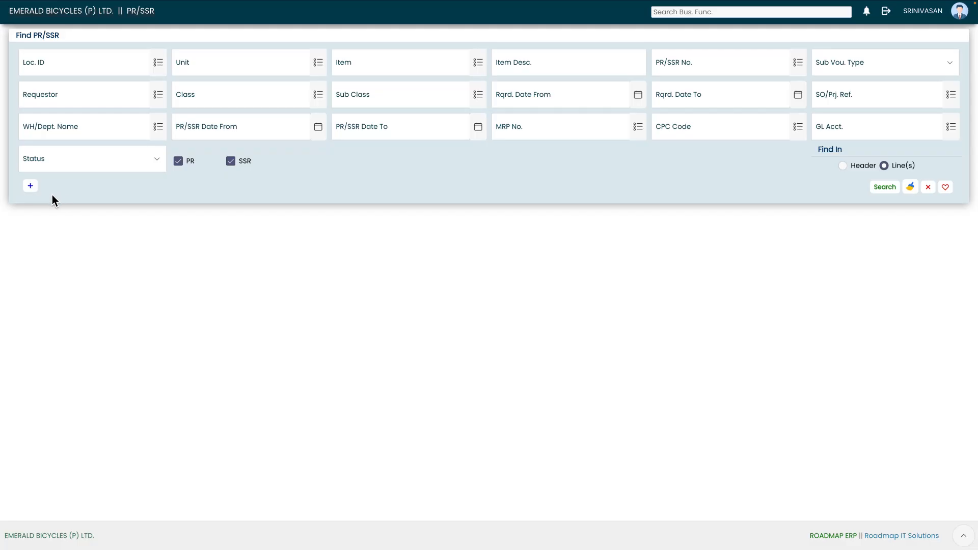
Step: Start a new supplier schedule request (SSR) and select location L0001 in unit U01
{"action": "left_click", "coordinate": [31, 187]}
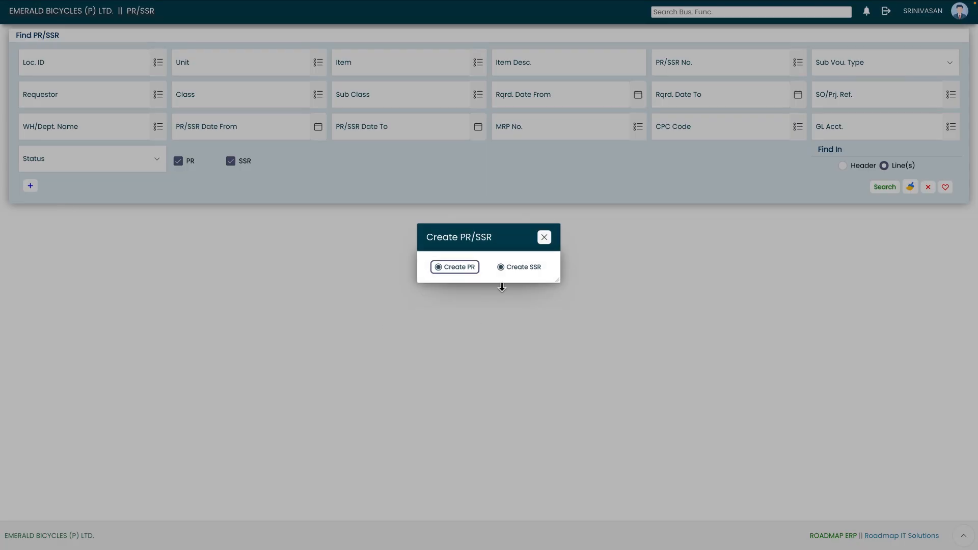
{"action": "left_click", "coordinate": [523, 268]}
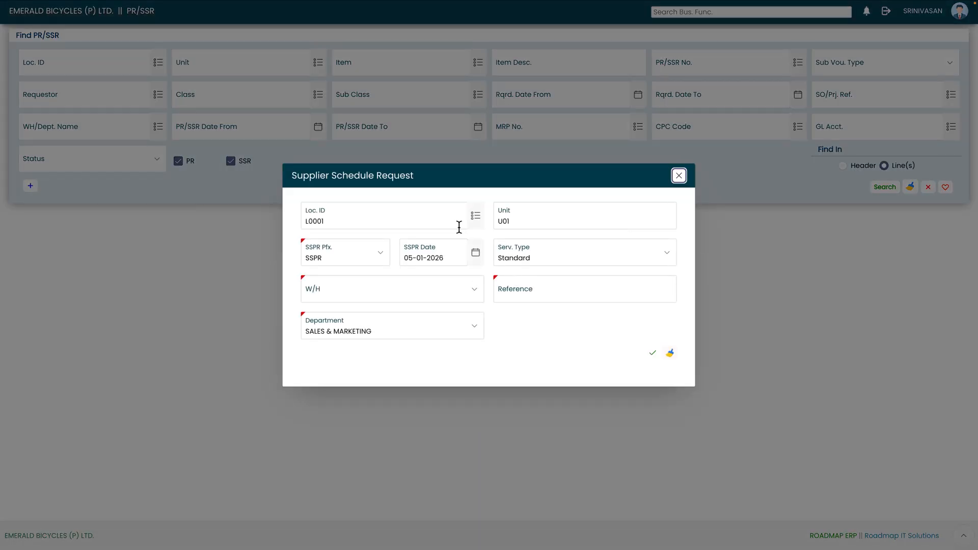
{"action": "left_click", "coordinate": [478, 216]}
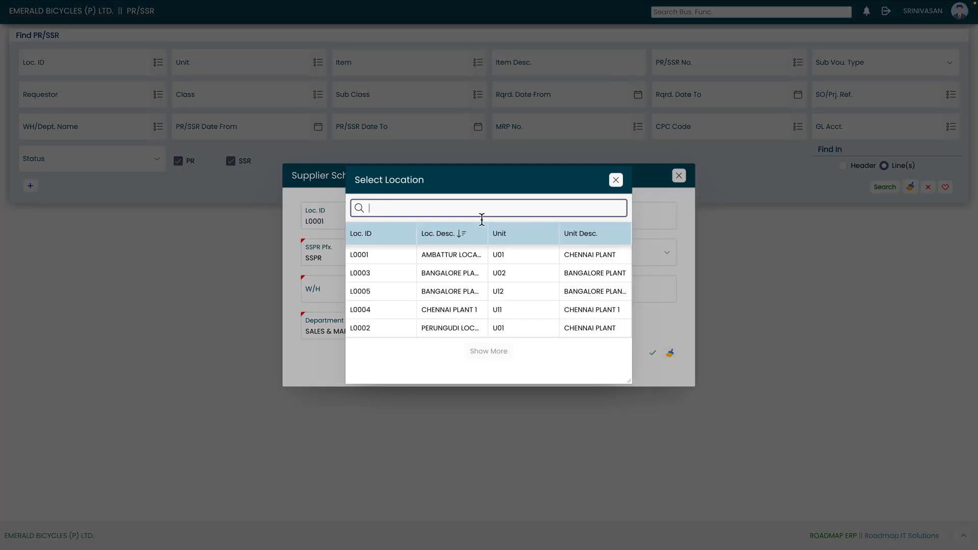
{"action": "left_click", "coordinate": [491, 255]}
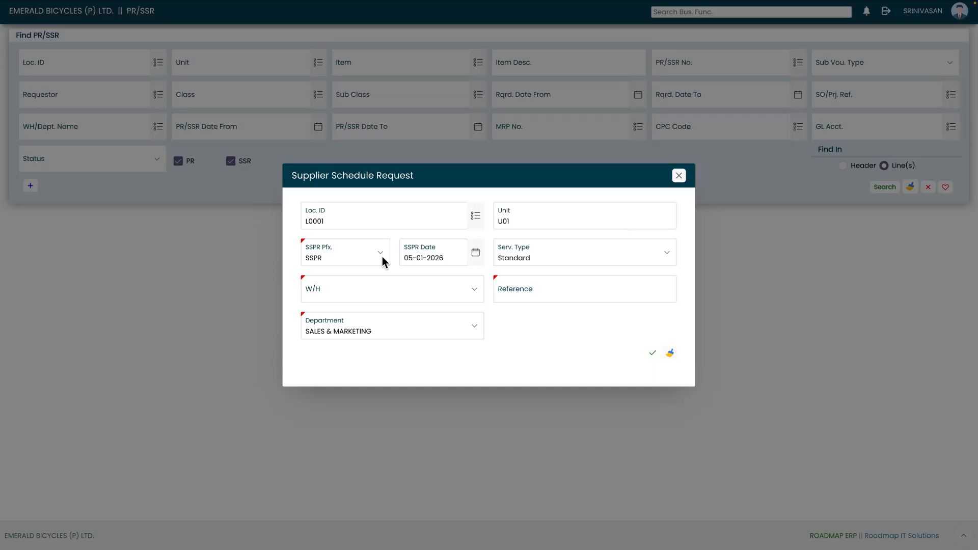
Step: Check the SSPR date of the new request and select Standard as its service type
{"action": "left_click", "coordinate": [478, 255]}
{"action": "left_click", "coordinate": [481, 257]}
{"action": "left_click", "coordinate": [668, 253]}
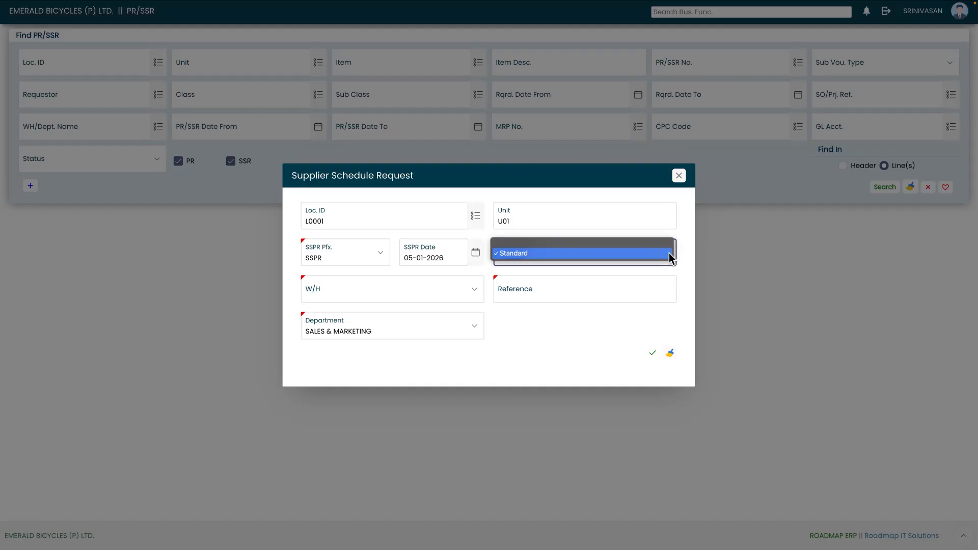
{"action": "left_click", "coordinate": [669, 254]}
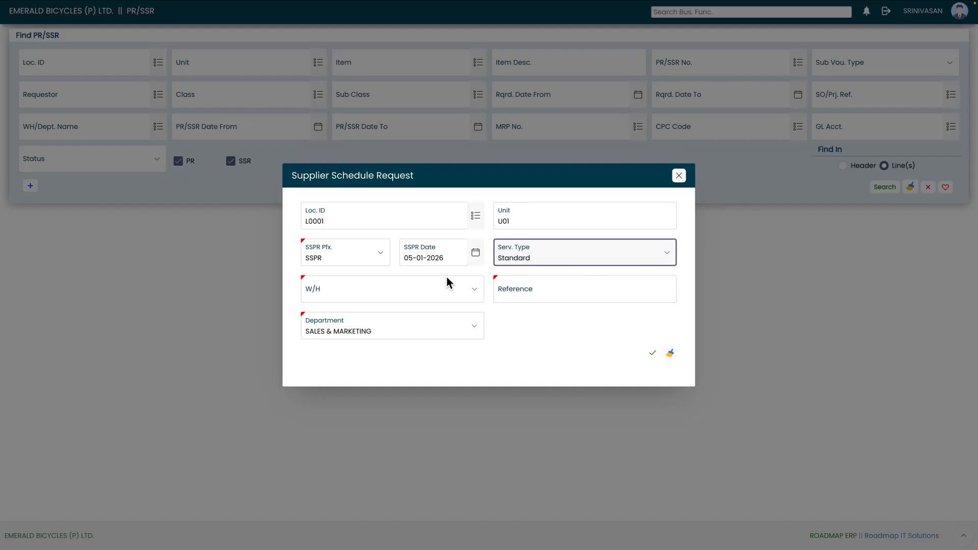
Step: Create the request with warehouse CONSUMABLES WH U1, reference SSR and department PURCHASE
{"action": "left_click", "coordinate": [476, 292]}
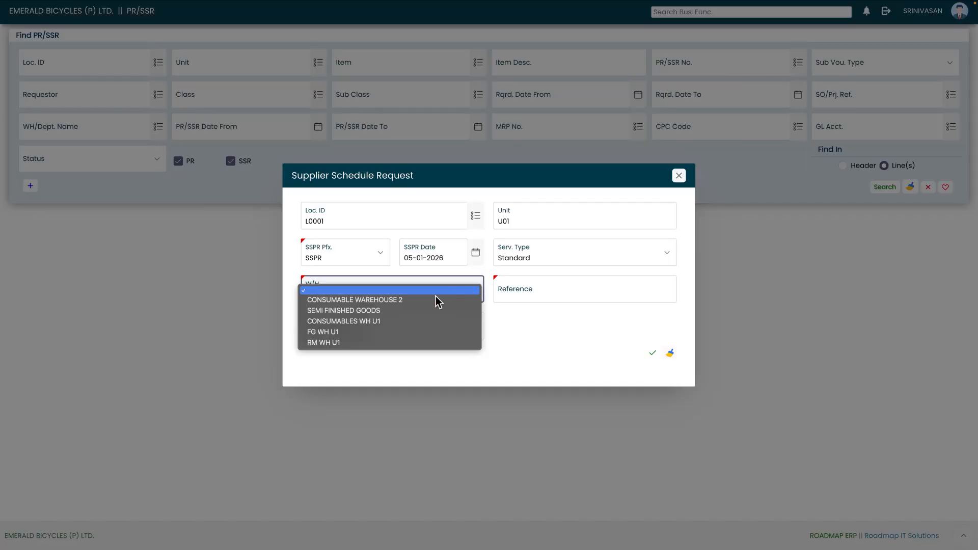
{"action": "left_click", "coordinate": [377, 326]}
{"action": "left_click", "coordinate": [531, 301]}
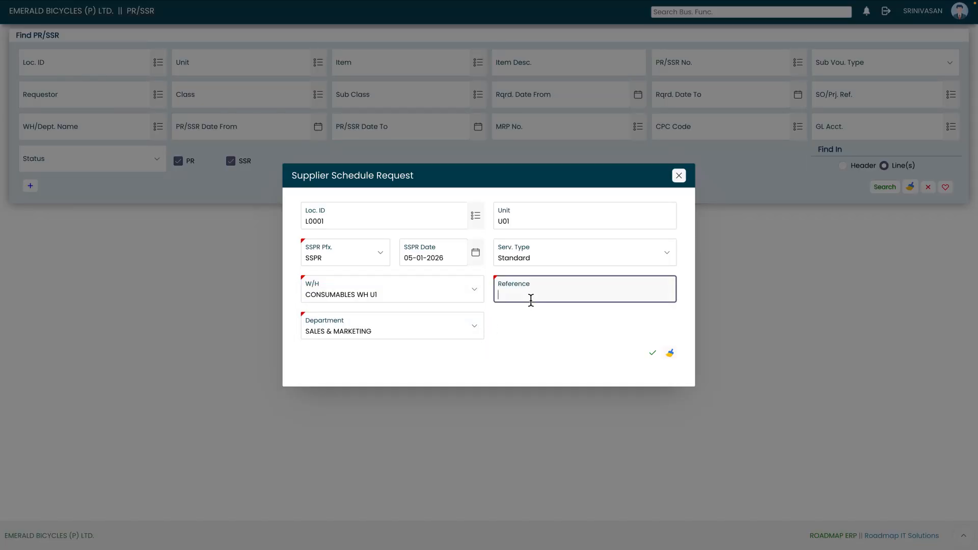
{"action": "type", "text": "SSR"}
{"action": "left_click", "coordinate": [474, 351]}
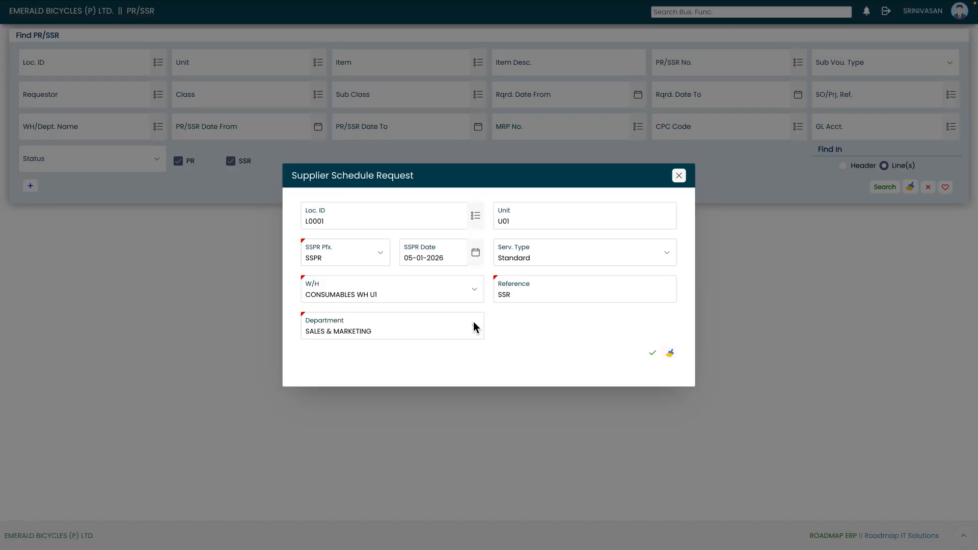
{"action": "left_click", "coordinate": [473, 326]}
{"action": "left_click", "coordinate": [509, 343]}
{"action": "left_click", "coordinate": [654, 356]}
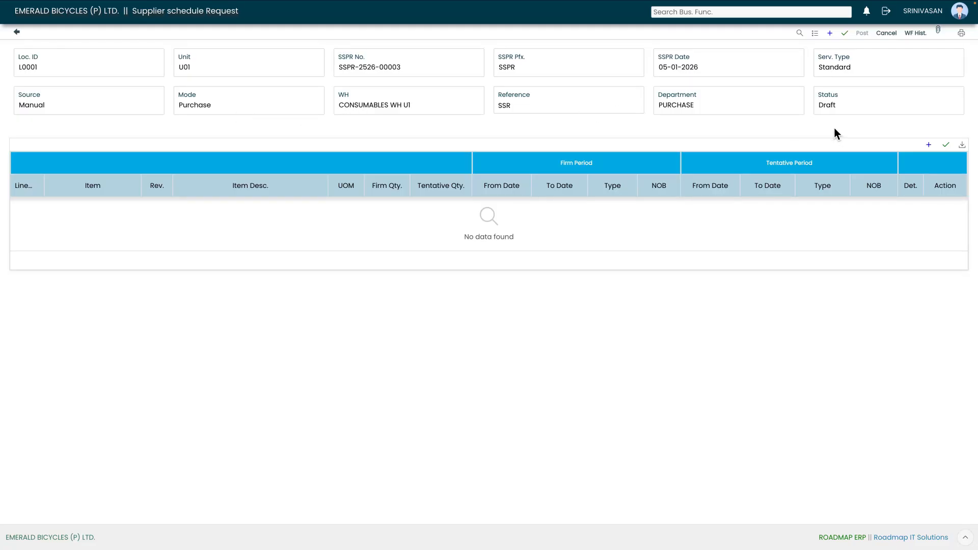
Step: Add a line to the request for item BI-BO-1023, CHAINSTAY PROTECTOR
{"action": "left_click", "coordinate": [929, 144]}
{"action": "left_click", "coordinate": [133, 212]}
{"action": "left_click", "coordinate": [135, 209]}
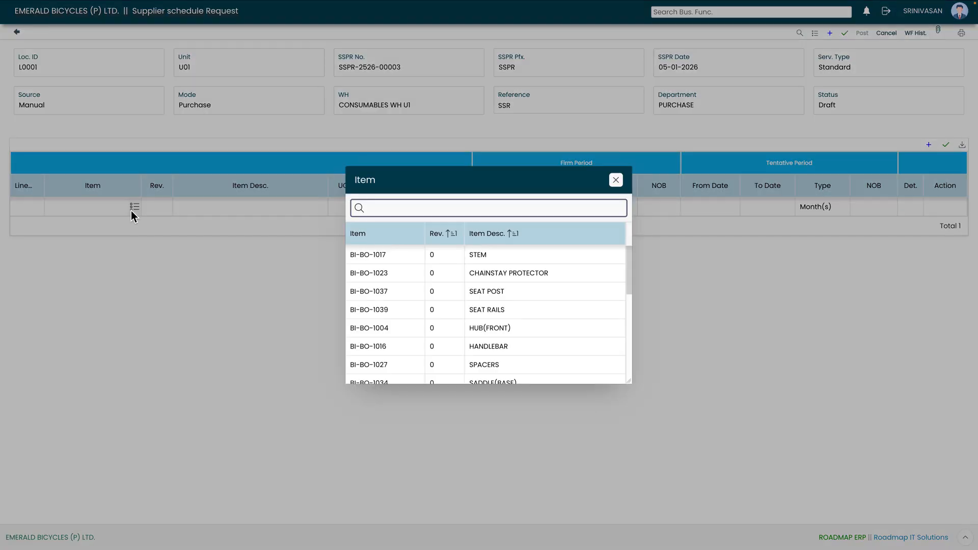
{"action": "left_click", "coordinate": [540, 278]}
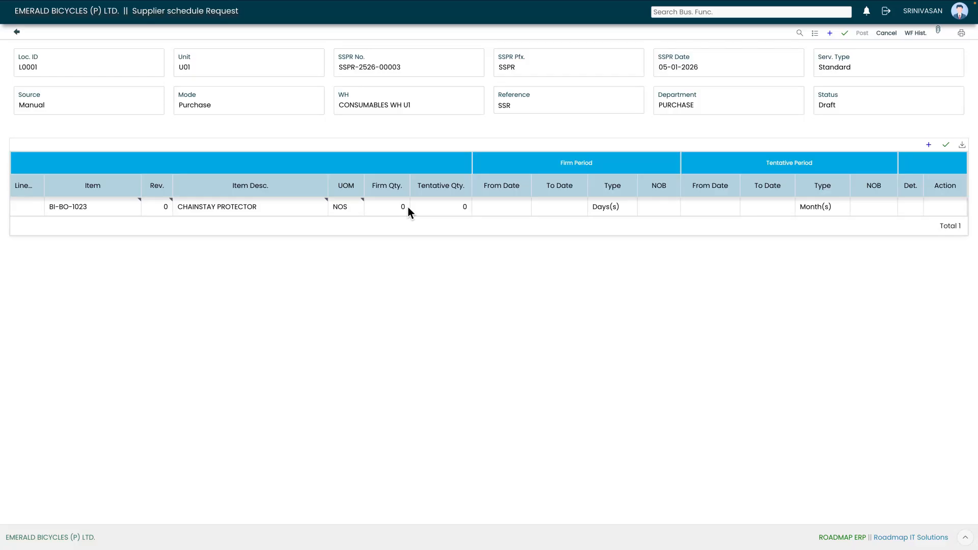
Step: Set the line's firm quantity to 100 and its tentative quantity to 110
{"action": "left_click", "coordinate": [408, 206]}
{"action": "key", "text": "BackSpace"}
{"action": "type", "text": "100"}
{"action": "left_click", "coordinate": [448, 206]}
{"action": "key", "text": "BackSpace"}
{"action": "type", "text": "110"}
{"action": "key", "text": "Tab"}
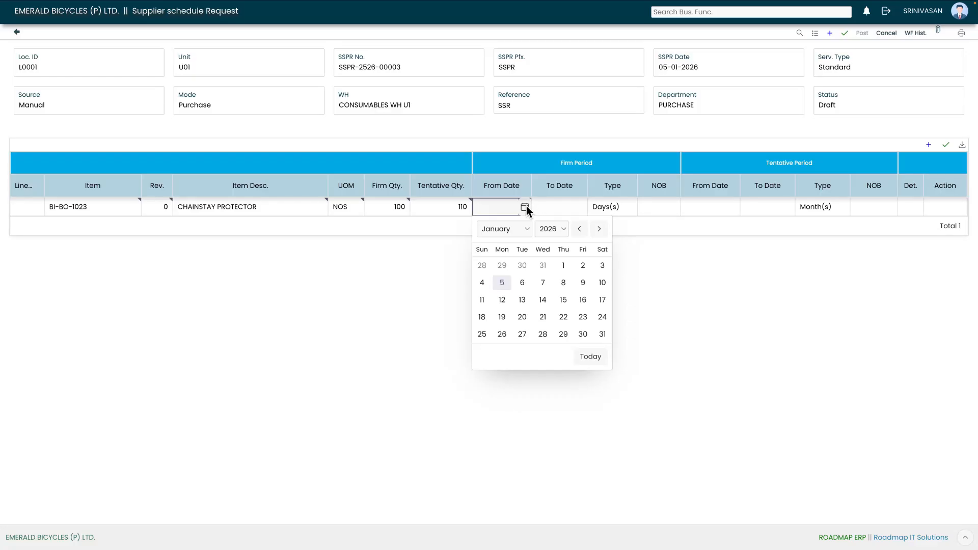
Step: Set the line's firm period from 05-01-2026 to 10-01-2026, keeping the period type as Days(s)
{"action": "left_click", "coordinate": [502, 282]}
{"action": "left_click", "coordinate": [581, 208]}
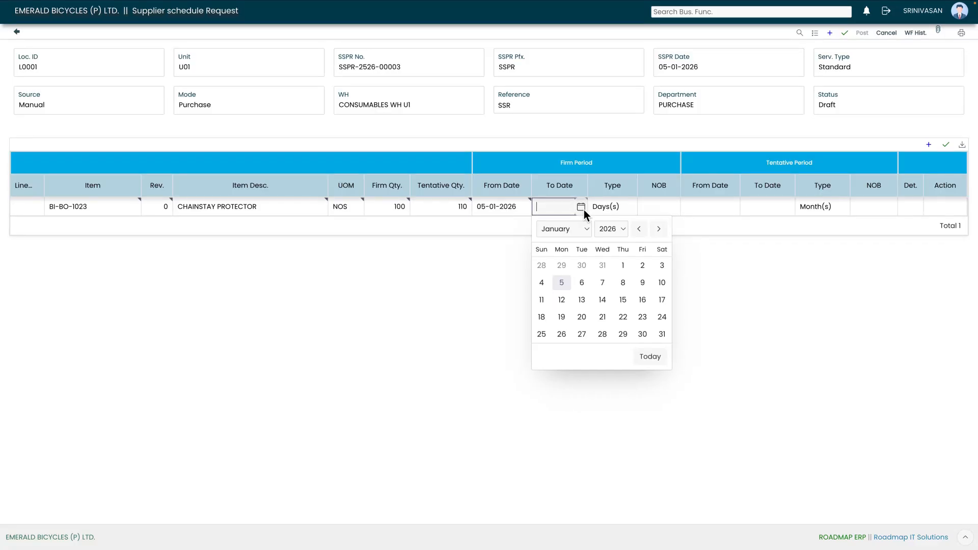
{"action": "left_click", "coordinate": [662, 283]}
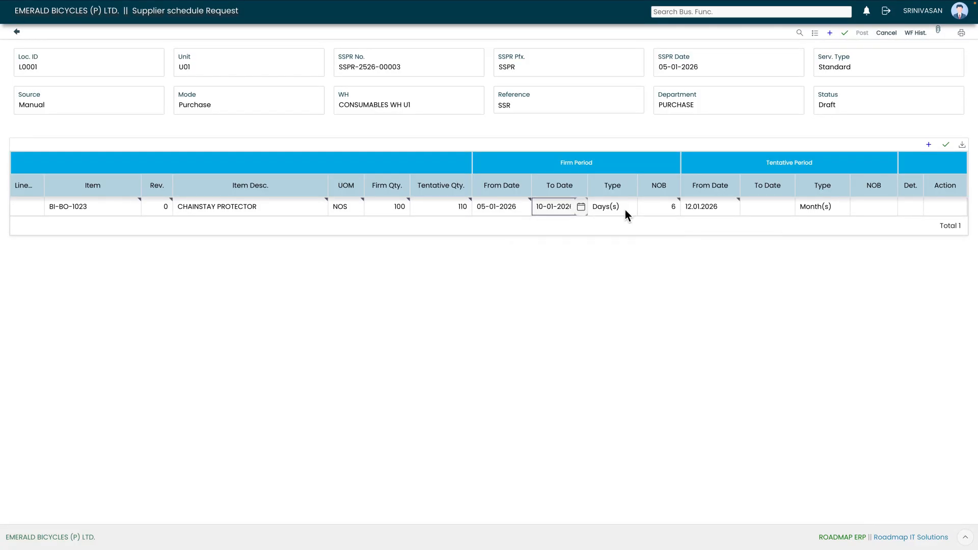
{"action": "left_click", "coordinate": [625, 209]}
{"action": "left_click", "coordinate": [628, 210]}
{"action": "left_click", "coordinate": [653, 229]}
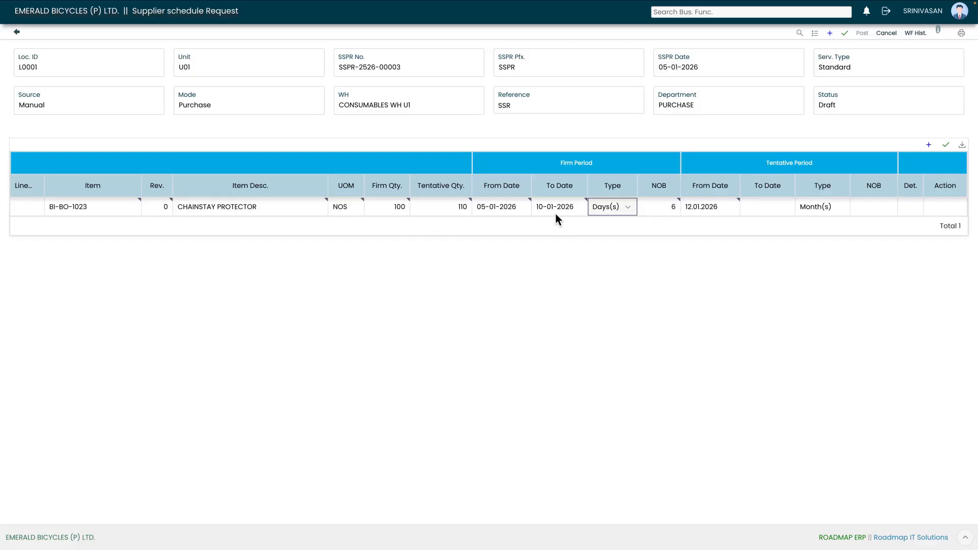
{"action": "left_click", "coordinate": [674, 224]}
Step: Set the tentative period's end date to 17-01-2026, then save the line and review its account and CPC details
{"action": "left_click", "coordinate": [772, 207]}
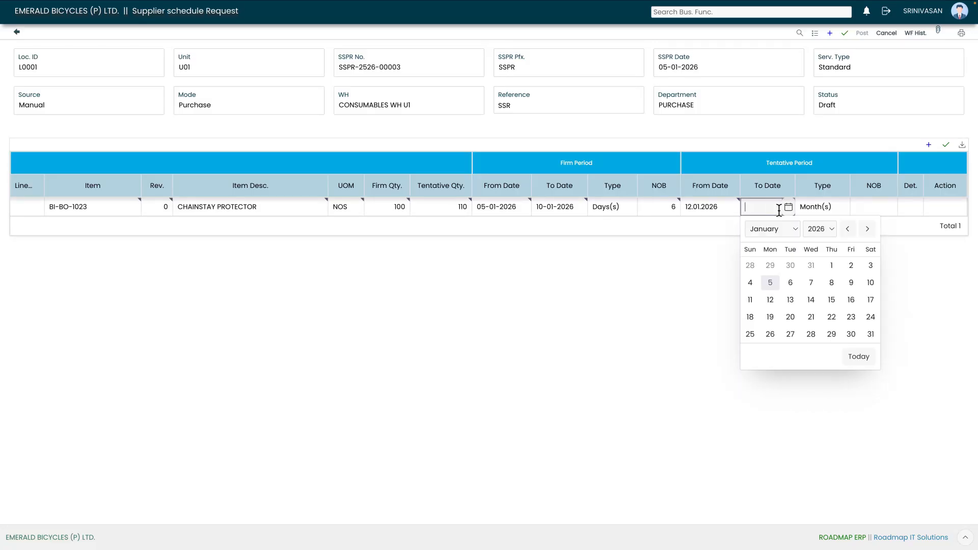
{"action": "left_click", "coordinate": [770, 314]}
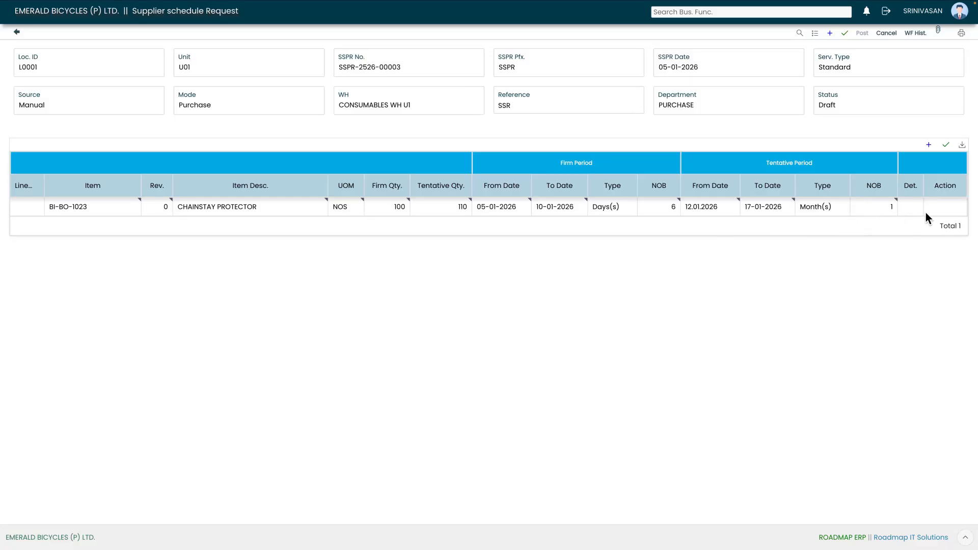
{"action": "left_click", "coordinate": [946, 146]}
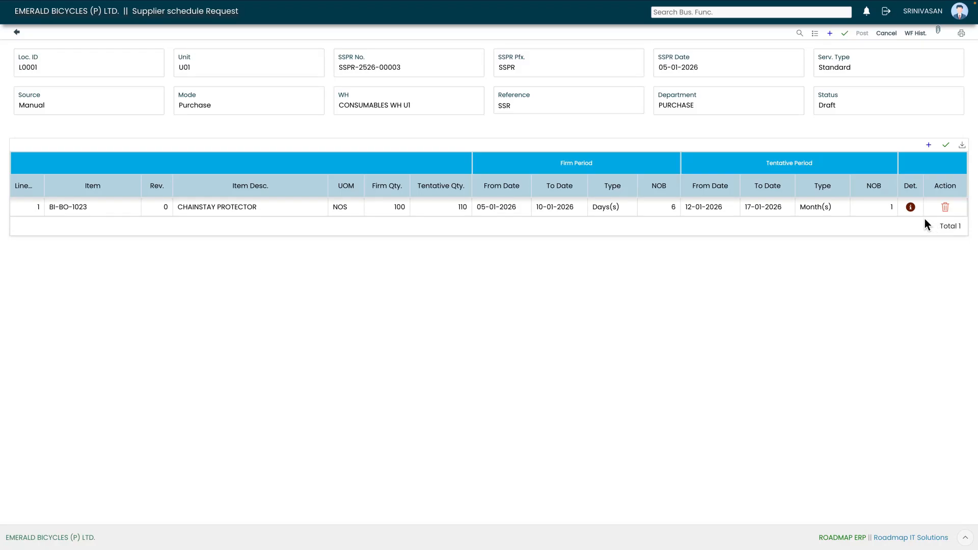
{"action": "left_click", "coordinate": [911, 208]}
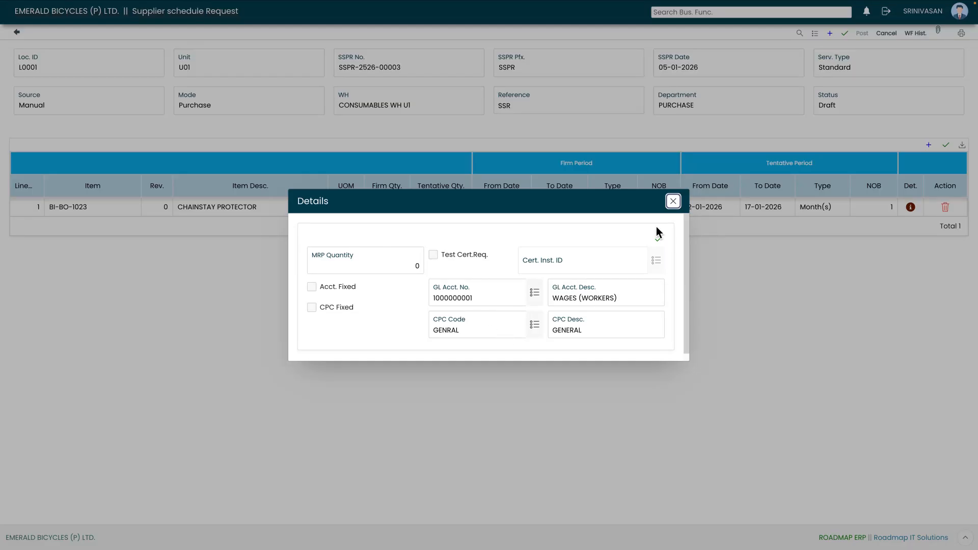
{"action": "left_click", "coordinate": [673, 201]}
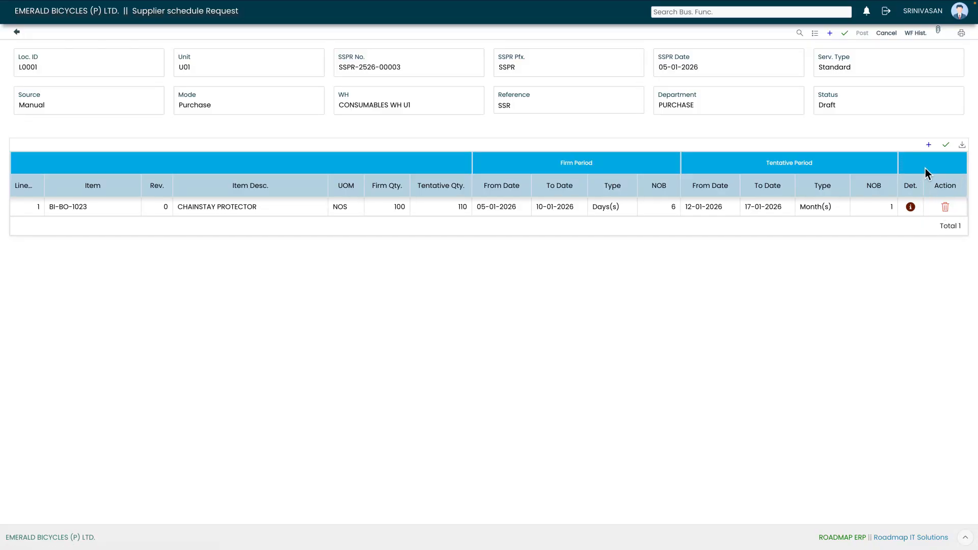
Step: Save and post the request, forwarding it for approval with MEDIUM priority
{"action": "left_click", "coordinate": [847, 33]}
{"action": "left_click", "coordinate": [863, 35]}
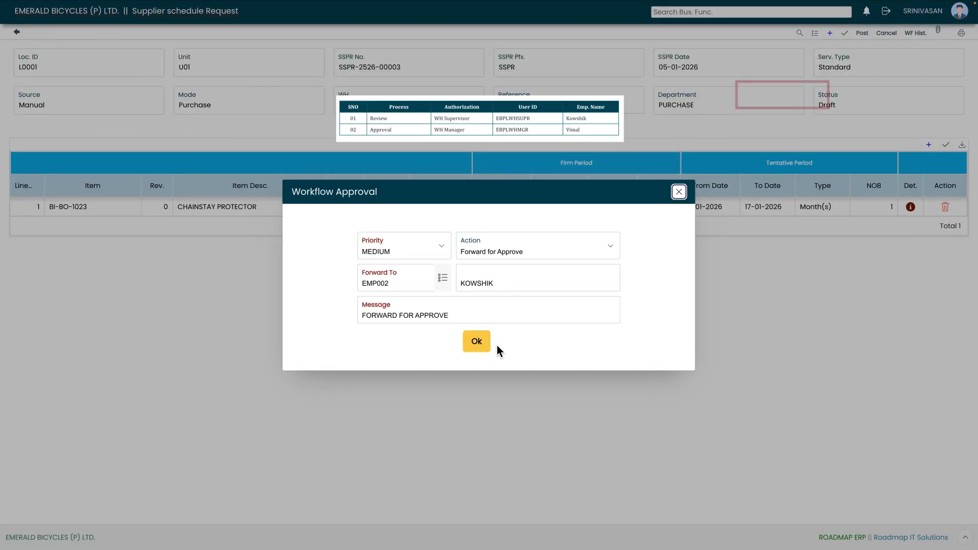
{"action": "left_click", "coordinate": [479, 344]}
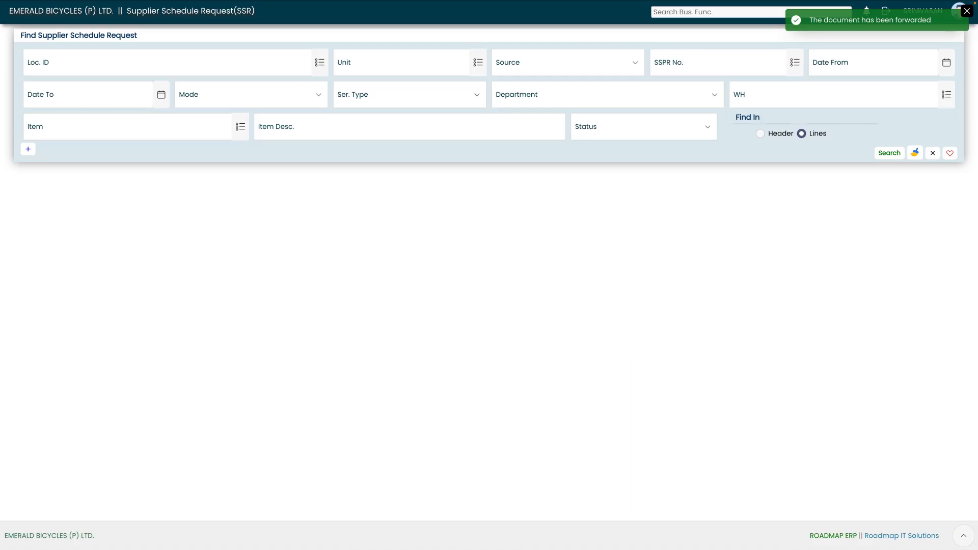
Step: List all supplier schedule requests and examine the status of the newly forwarded one
{"action": "left_click", "coordinate": [887, 155]}
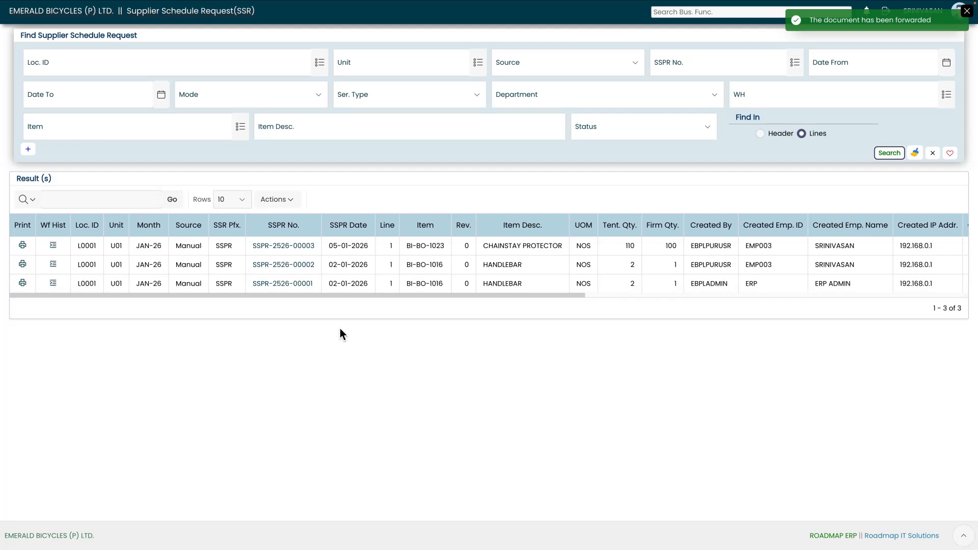
{"action": "left_click_drag", "start_coordinate": [368, 296], "coordinate": [872, 295]}
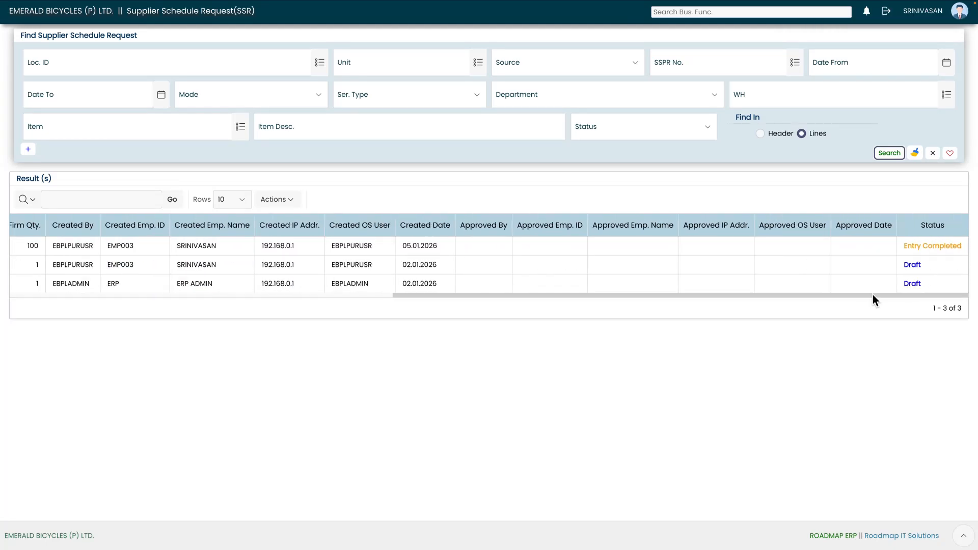
{"action": "left_click_drag", "start_coordinate": [903, 245], "coordinate": [972, 245]}
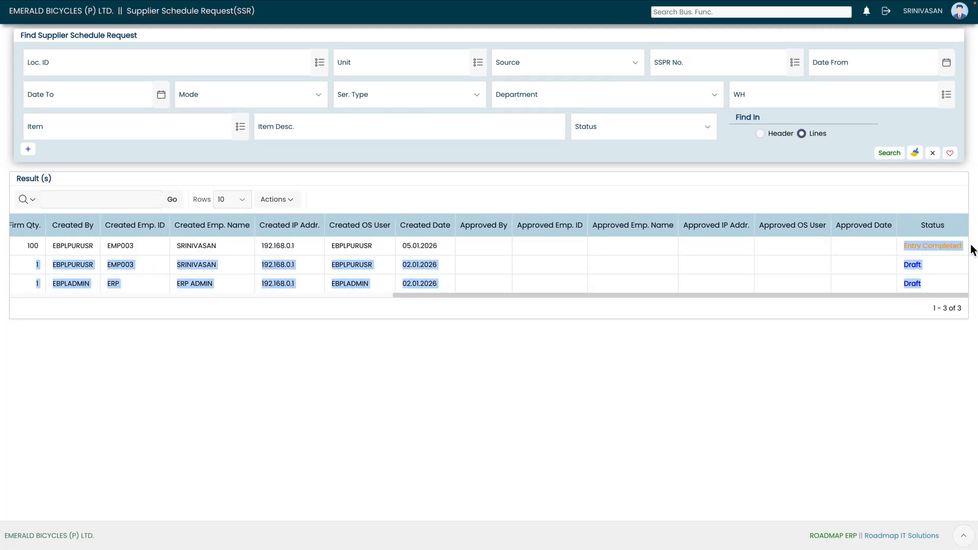
{"action": "left_click", "coordinate": [885, 199]}
{"action": "left_click_drag", "start_coordinate": [915, 296], "coordinate": [220, 347]}
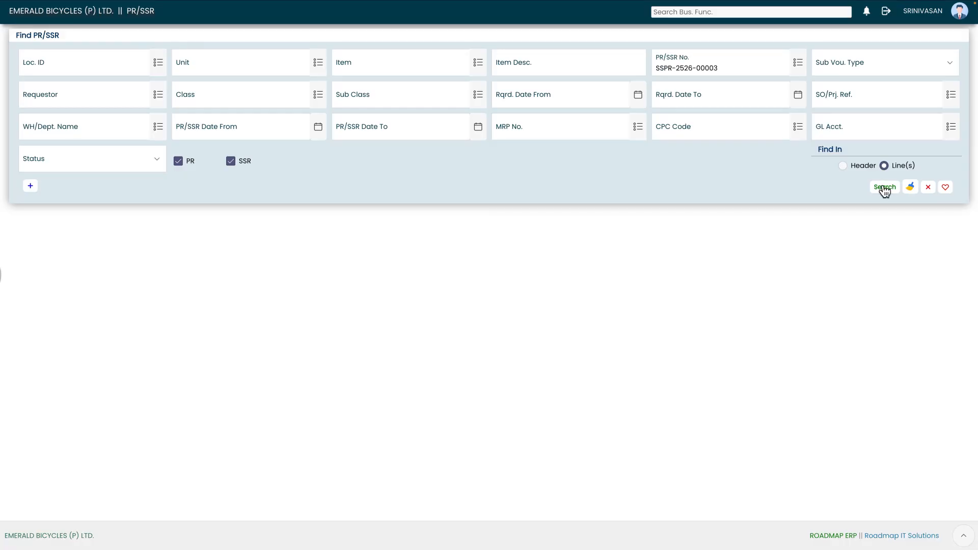
Step: Find the new request by its PR/SSR number and open it to check its status, then print it
{"action": "left_click", "coordinate": [885, 187]}
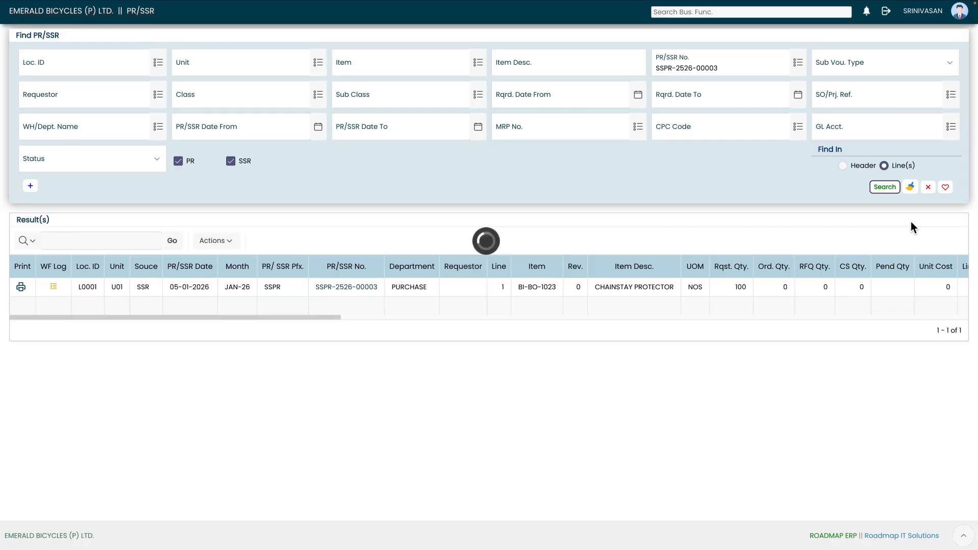
{"action": "left_click", "coordinate": [338, 288]}
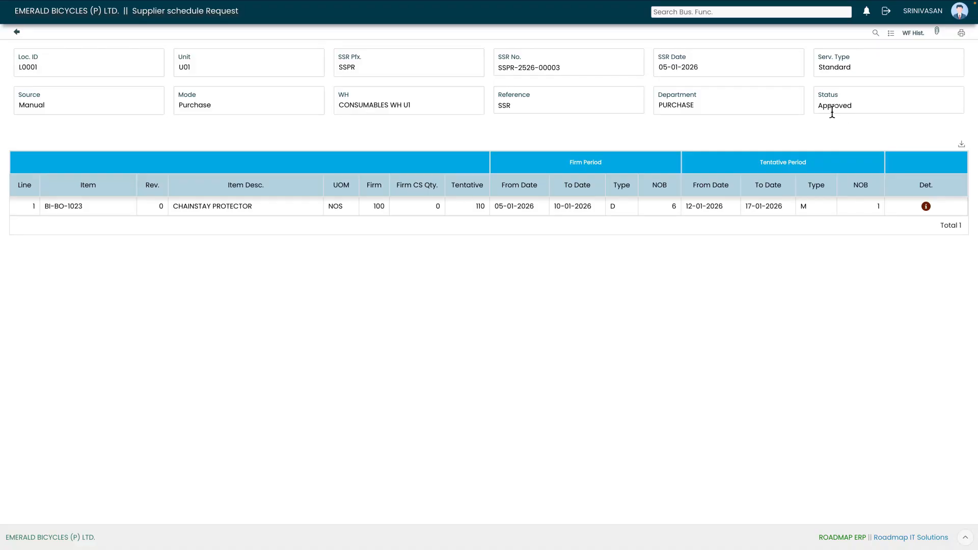
{"action": "left_click_drag", "start_coordinate": [818, 107], "coordinate": [888, 107]}
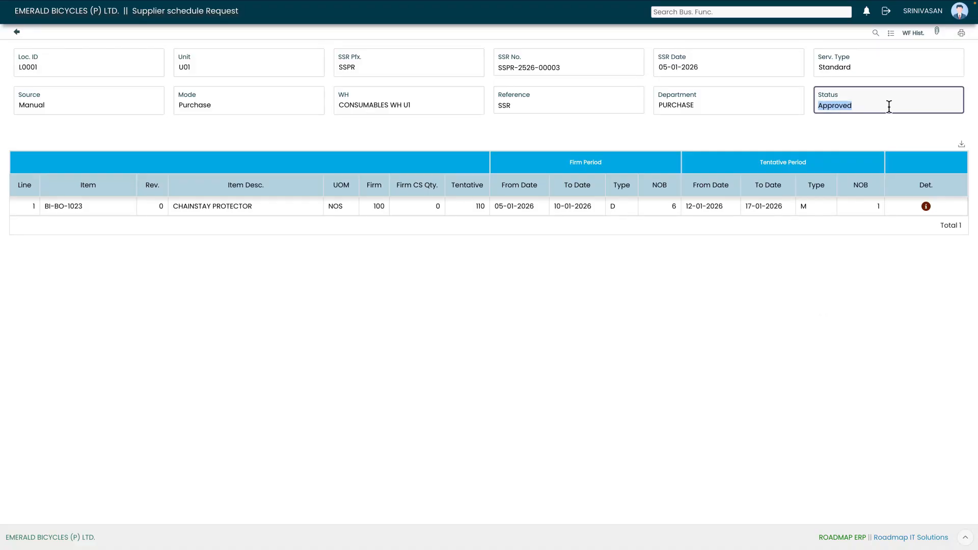
{"action": "left_click", "coordinate": [843, 127]}
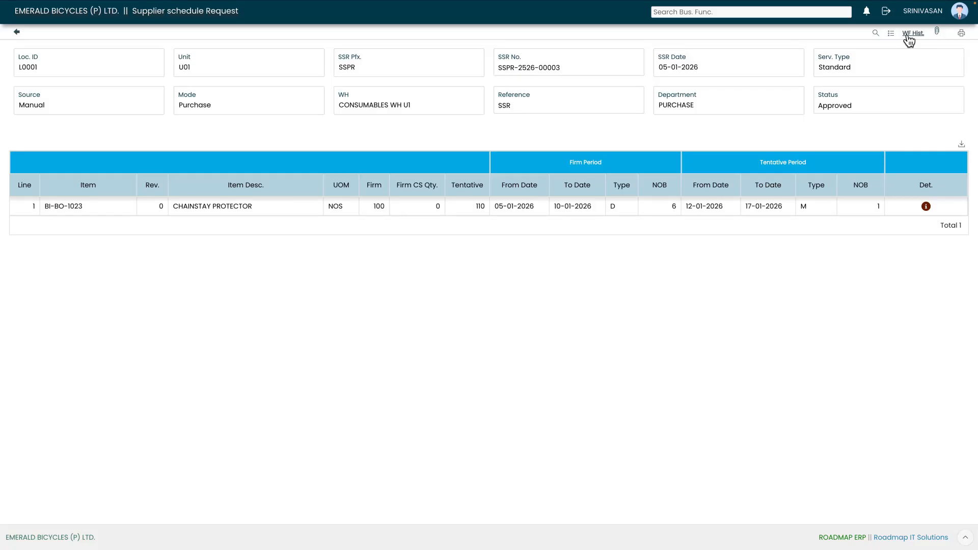
{"action": "left_click", "coordinate": [963, 34]}
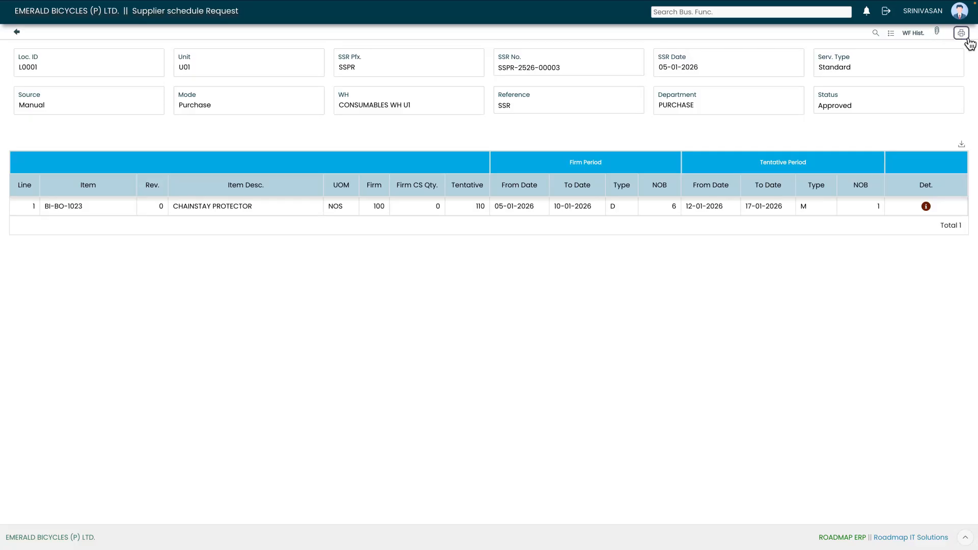